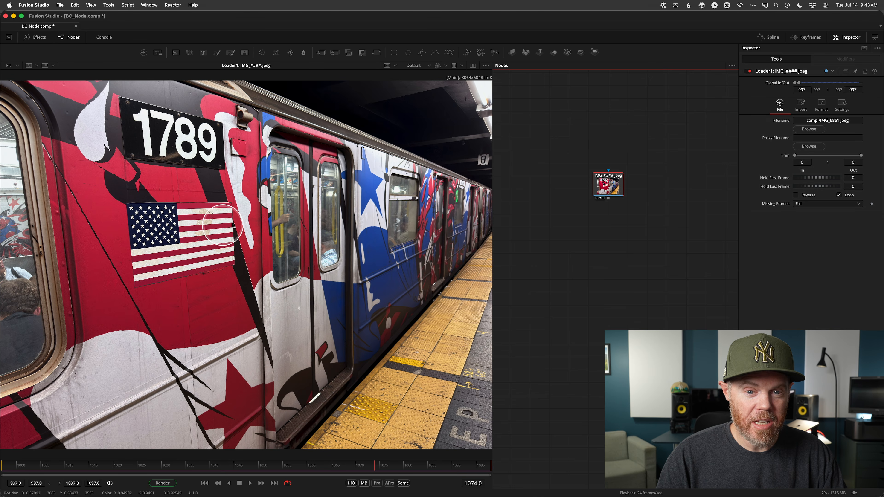
Step: Add a Brightness/Contrast node with its alpha channel enabled after the image loader and display it in the viewer
{"action": "scroll", "coordinate": [246, 220], "scroll_direction": "up", "scroll_amount": 2}
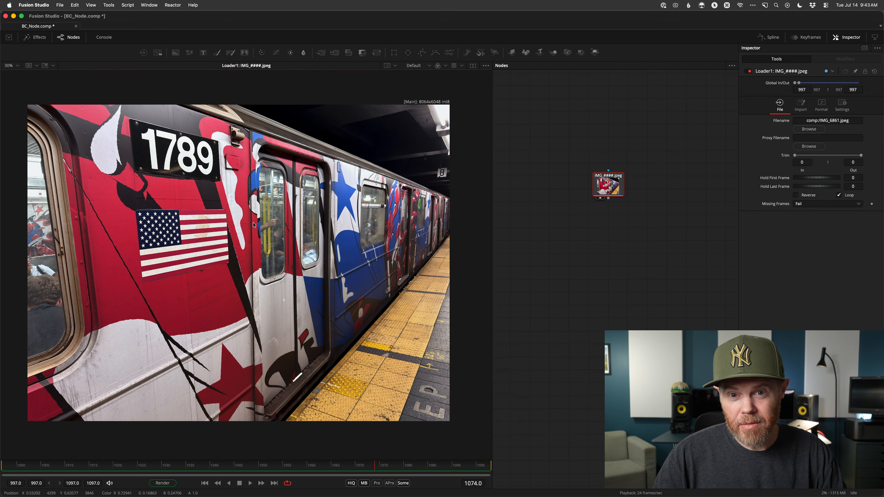
{"action": "left_click", "coordinate": [645, 187]}
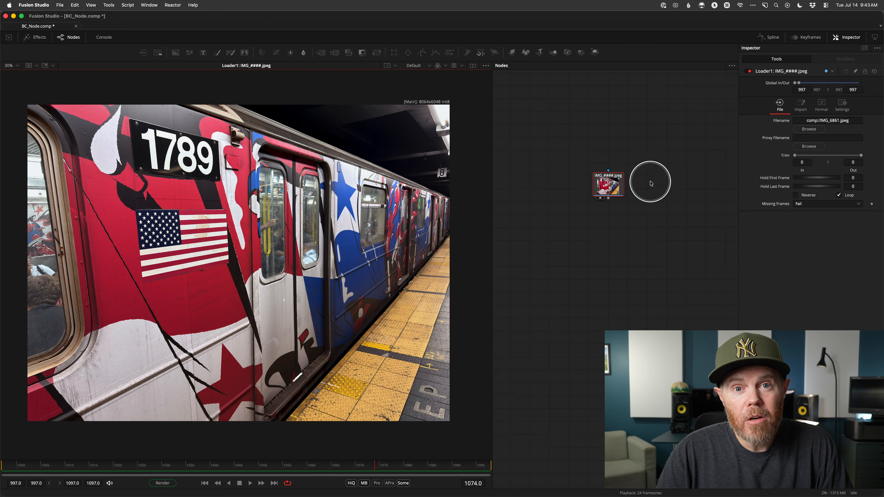
{"action": "left_click", "coordinate": [610, 186]}
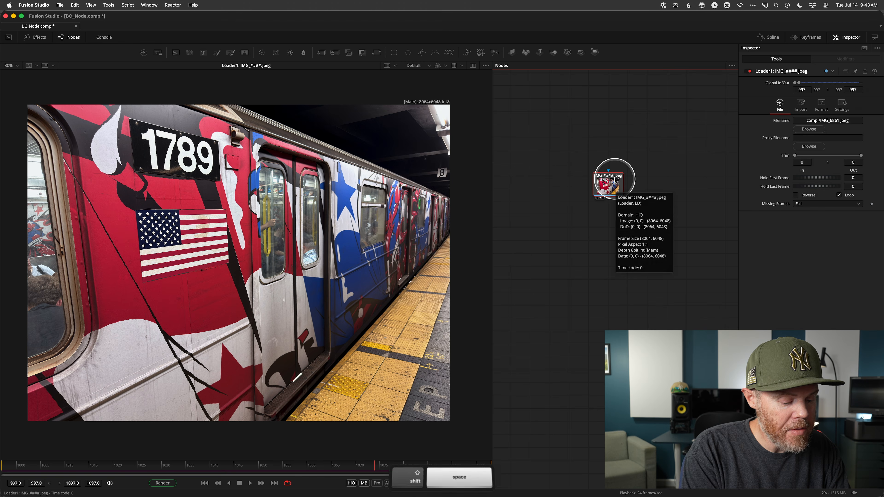
{"action": "key", "text": "shift+space"}
{"action": "type", "text": "bc"}
{"action": "key", "text": "Return"}
{"action": "left_click_drag", "start_coordinate": [608, 215], "coordinate": [187, 205]}
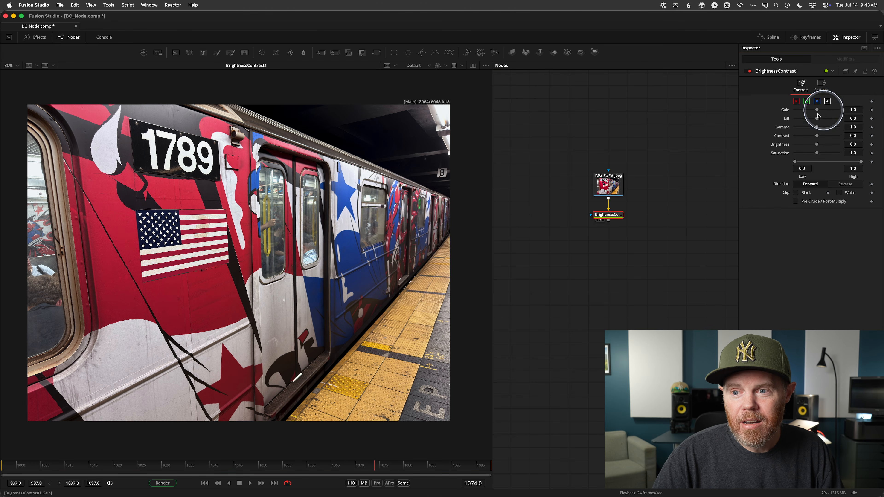
Step: Keyframe the Brightness/Contrast gain from 1.0 at frame 1074 to 0.0 at frame 1084 and scrub through the fade
{"action": "left_click_drag", "start_coordinate": [816, 111], "coordinate": [792, 113]}
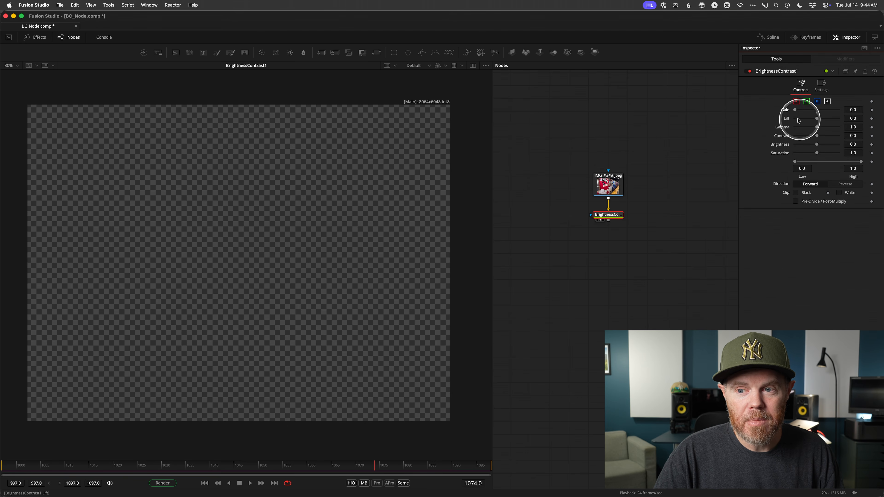
{"action": "double_click", "coordinate": [788, 111]}
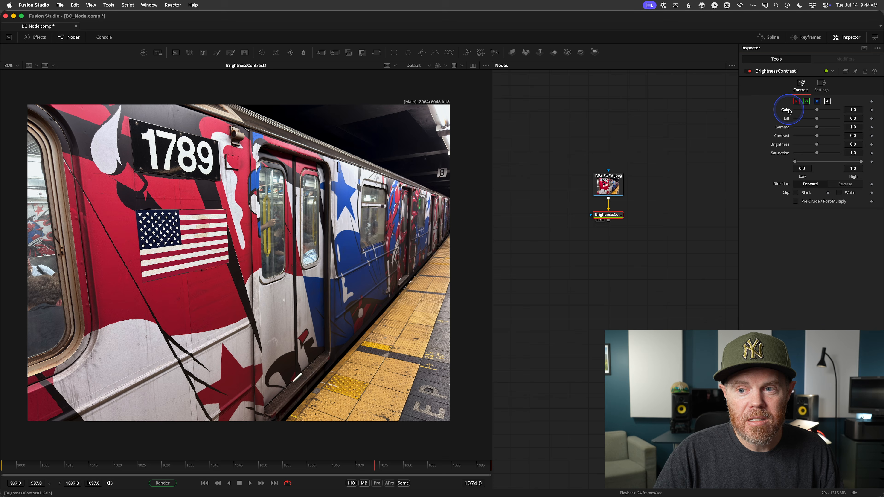
{"action": "left_click", "coordinate": [870, 110]}
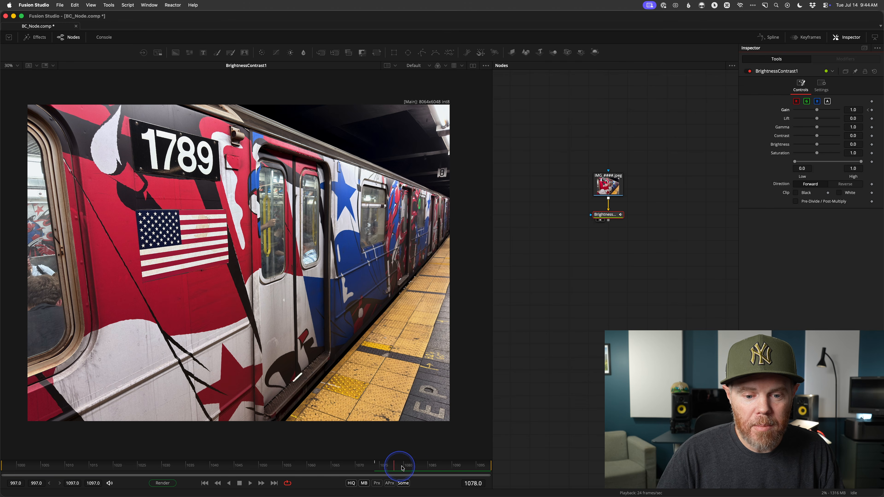
{"action": "left_click_drag", "start_coordinate": [815, 110], "coordinate": [772, 112]}
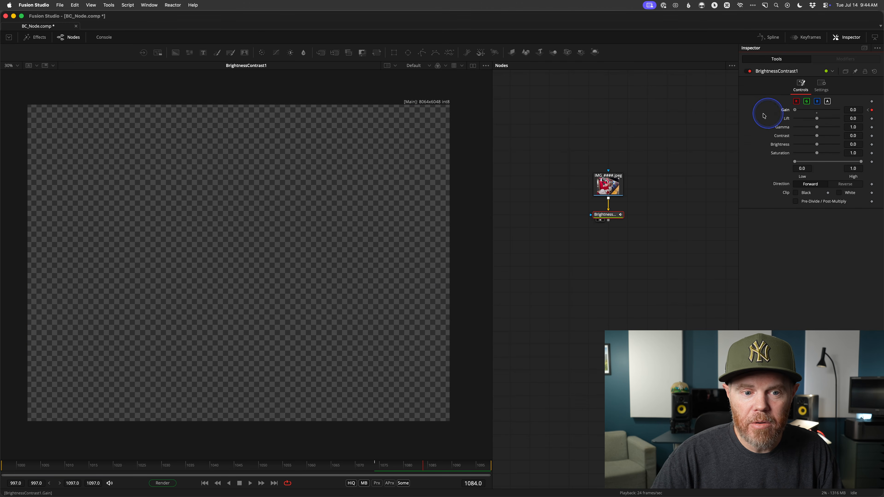
{"action": "left_click_drag", "start_coordinate": [414, 466], "coordinate": [365, 465]}
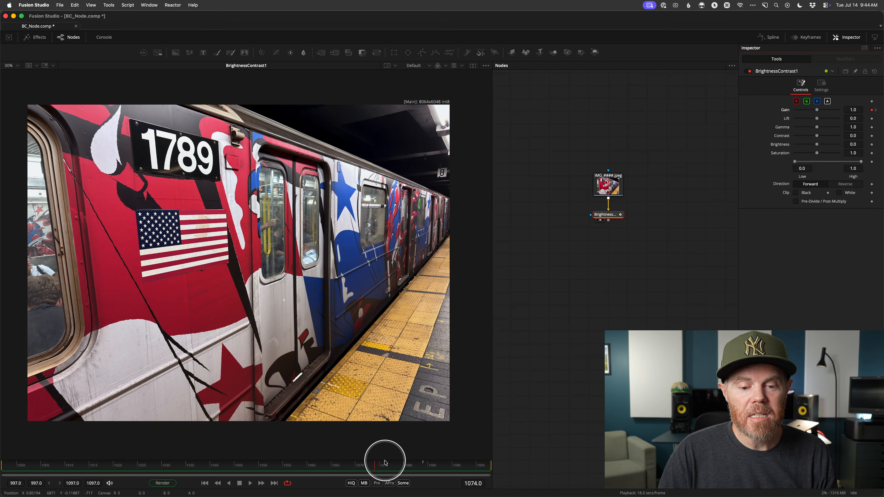
{"action": "left_click_drag", "start_coordinate": [384, 462], "coordinate": [402, 472]}
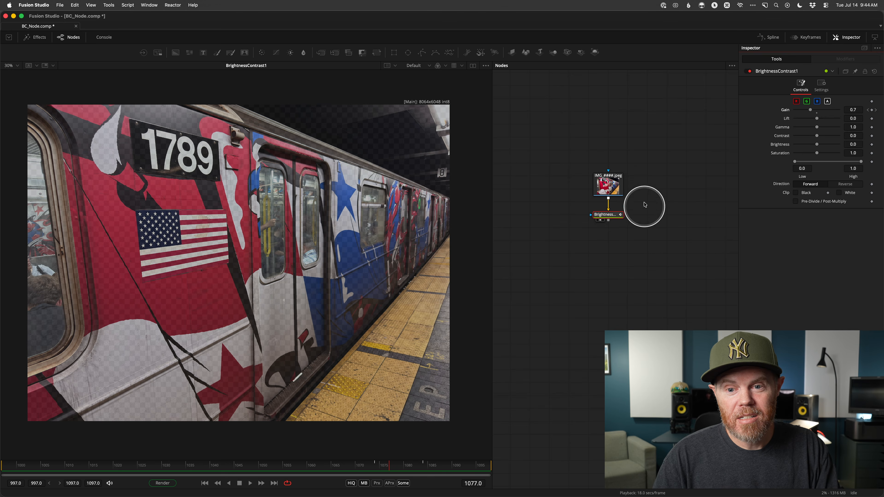
Step: Display the original image loader in the viewer and add an unconnected Polygon mask node beside the Brightness/Contrast node
{"action": "left_click_drag", "start_coordinate": [644, 203], "coordinate": [557, 159]}
{"action": "left_click_drag", "start_coordinate": [492, 163], "coordinate": [257, 178]}
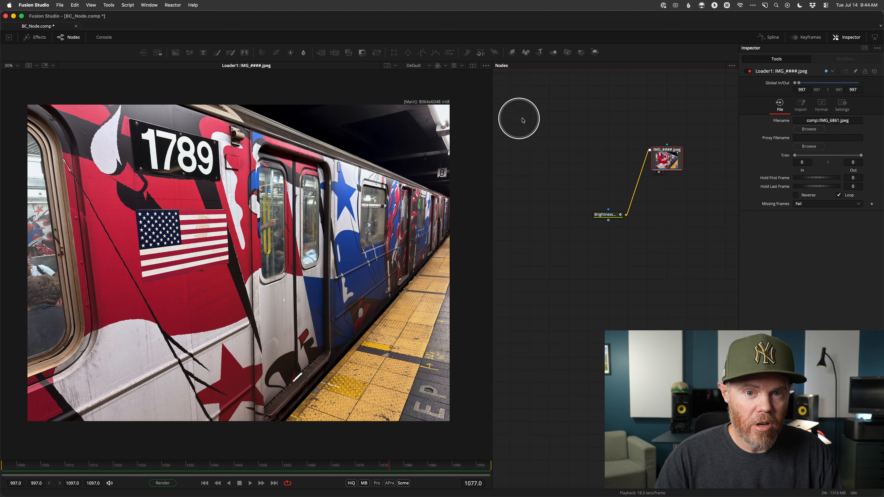
{"action": "left_click_drag", "start_coordinate": [421, 54], "coordinate": [521, 105]}
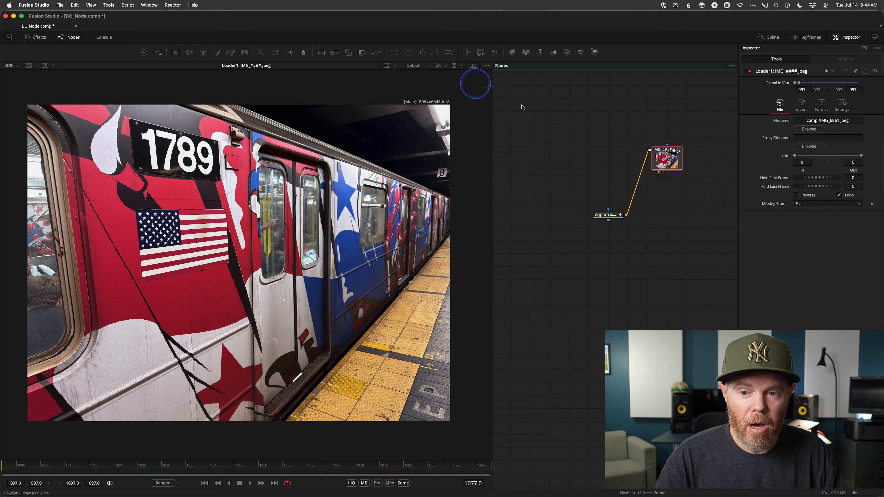
{"action": "left_click_drag", "start_coordinate": [670, 225], "coordinate": [667, 214]}
{"action": "scroll", "coordinate": [143, 223], "scroll_direction": "up", "scroll_amount": 10}
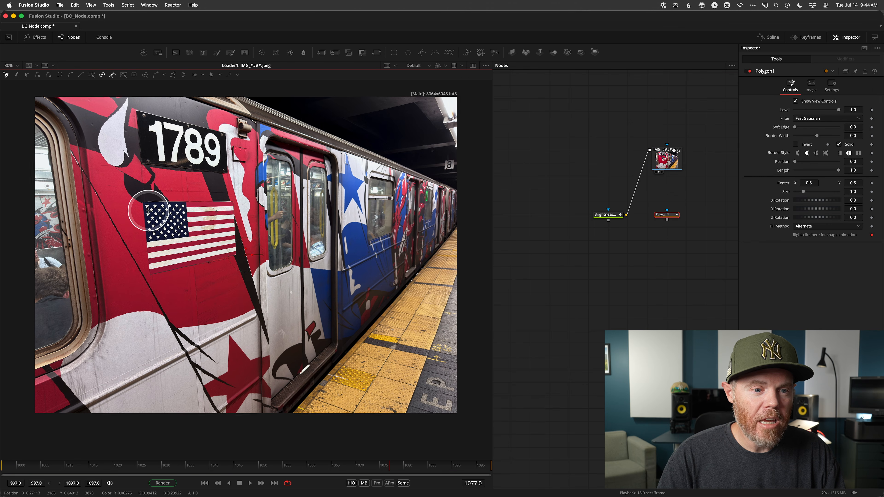
Step: Draw a closed four-point polygon mask around the flag's blue star field
{"action": "left_click_drag", "start_coordinate": [142, 209], "coordinate": [181, 201]}
{"action": "scroll", "coordinate": [205, 197], "scroll_direction": "up", "scroll_amount": 3}
{"action": "left_click_drag", "start_coordinate": [136, 163], "coordinate": [373, 162]}
{"action": "left_click", "coordinate": [364, 159]}
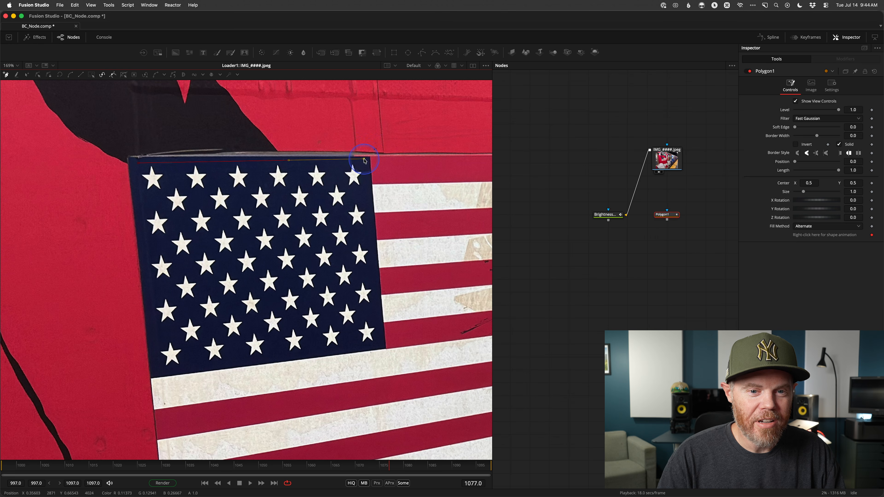
{"action": "left_click", "coordinate": [381, 343]}
{"action": "left_click", "coordinate": [156, 373]}
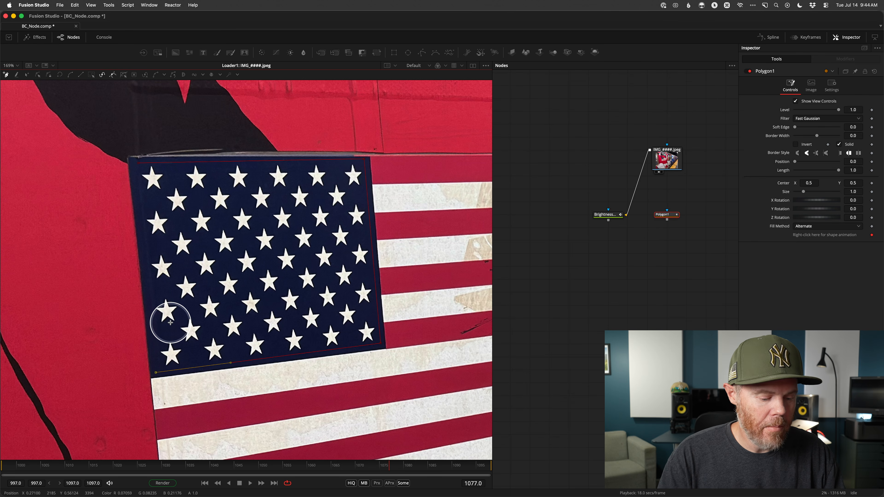
{"action": "key", "text": "shift+o"}
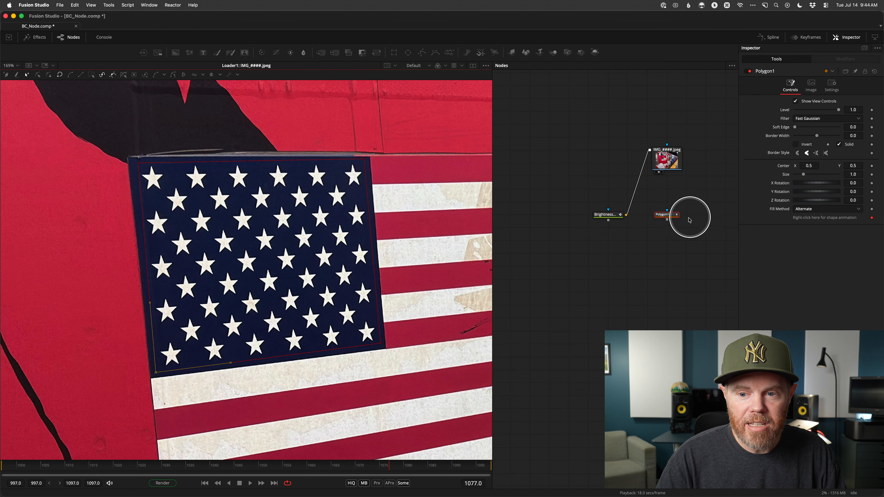
Step: Try masking the image loader directly with the star-field polygon
{"action": "left_click_drag", "start_coordinate": [667, 216], "coordinate": [666, 149]}
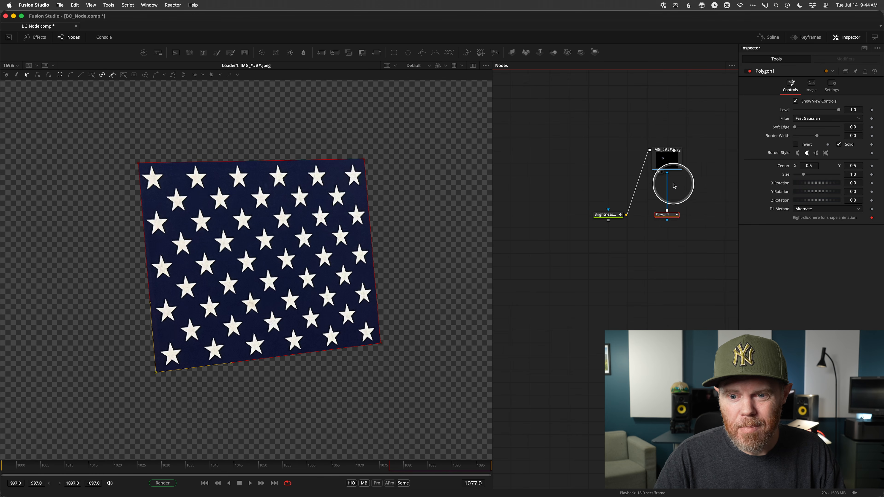
{"action": "left_click_drag", "start_coordinate": [667, 177], "coordinate": [670, 140]}
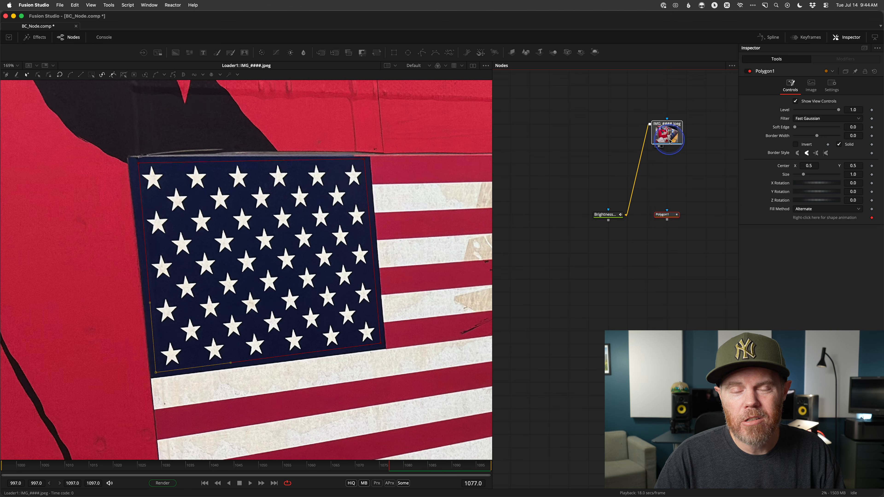
{"action": "left_click", "coordinate": [670, 140]}
Step: Add a second Brightness/Contrast node fed by the image loader and masked by the star-field polygon
{"action": "left_click_drag", "start_coordinate": [665, 181], "coordinate": [586, 184]}
{"action": "left_click", "coordinate": [593, 217]}
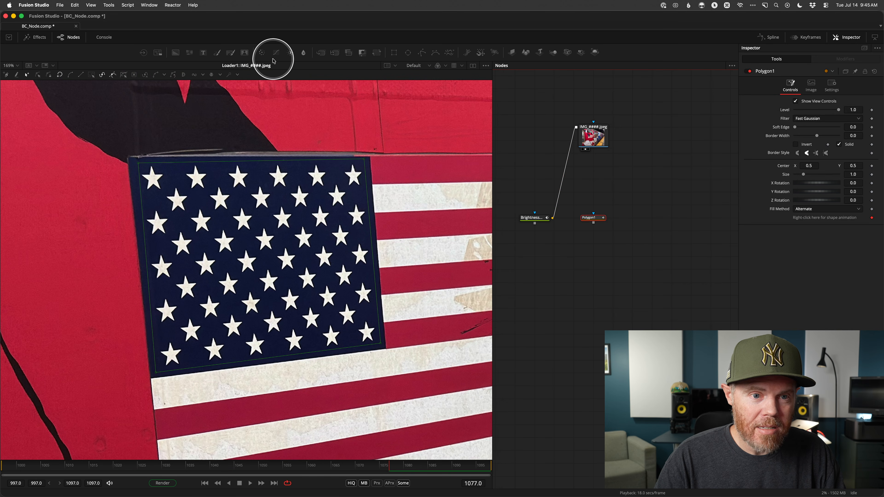
{"action": "left_click_drag", "start_coordinate": [289, 52], "coordinate": [642, 216]}
{"action": "left_click_drag", "start_coordinate": [593, 149], "coordinate": [650, 217]}
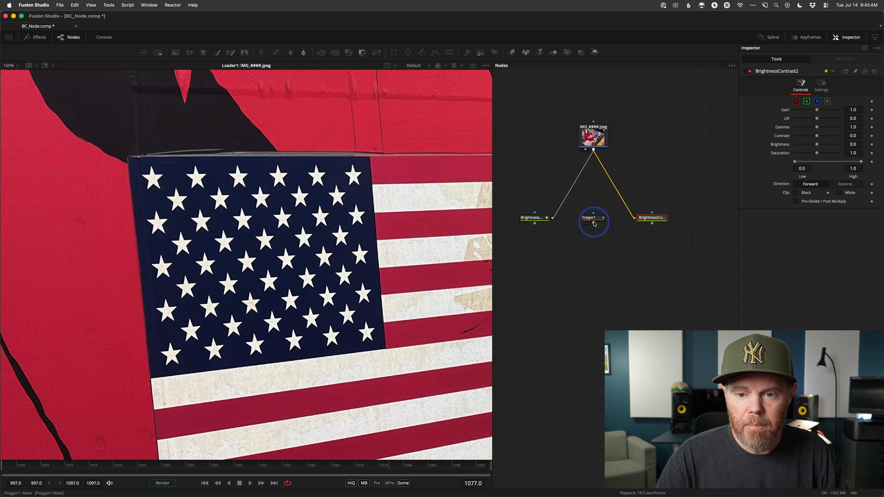
{"action": "left_click_drag", "start_coordinate": [648, 220], "coordinate": [652, 220]}
Step: Display the second Brightness/Contrast node with its alpha channel enabled and set its gain to 0.0
{"action": "left_click", "coordinate": [654, 219]}
{"action": "key", "text": "1"}
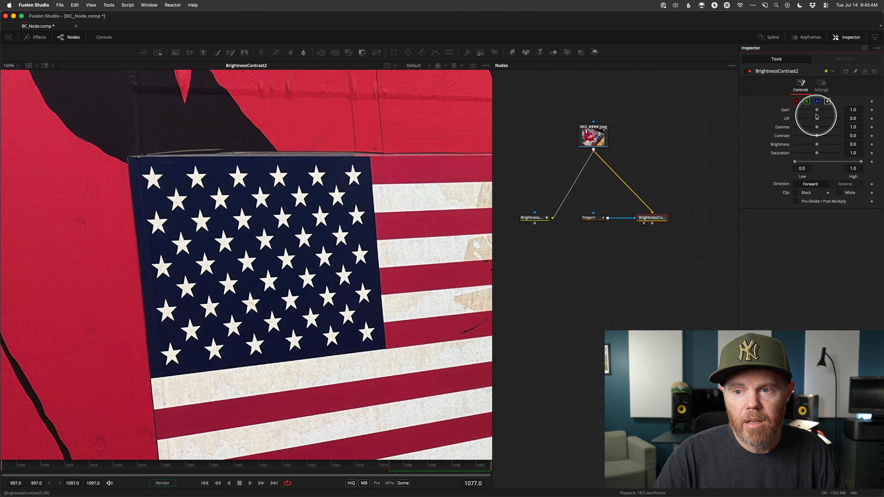
{"action": "left_click_drag", "start_coordinate": [817, 111], "coordinate": [771, 109]}
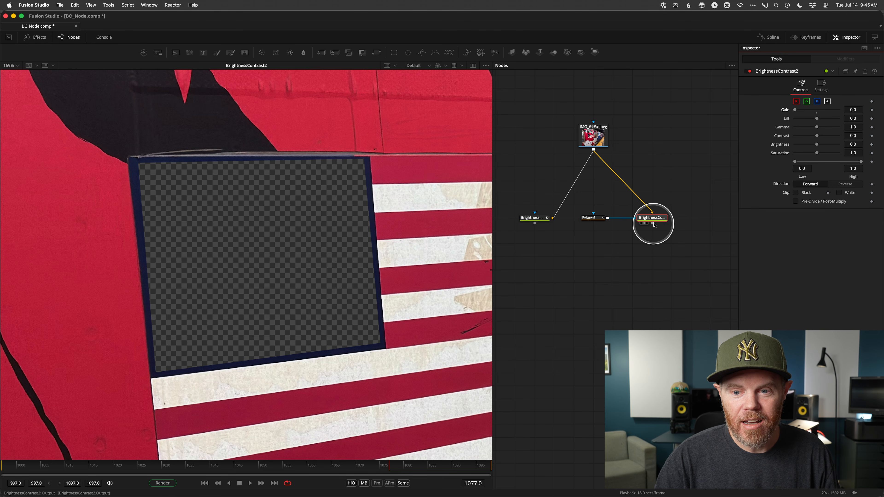
Step: Add a Clean Plate node after the second Brightness/Contrast node and place it below
{"action": "key", "text": "shift"}
{"action": "key", "text": "shift+space"}
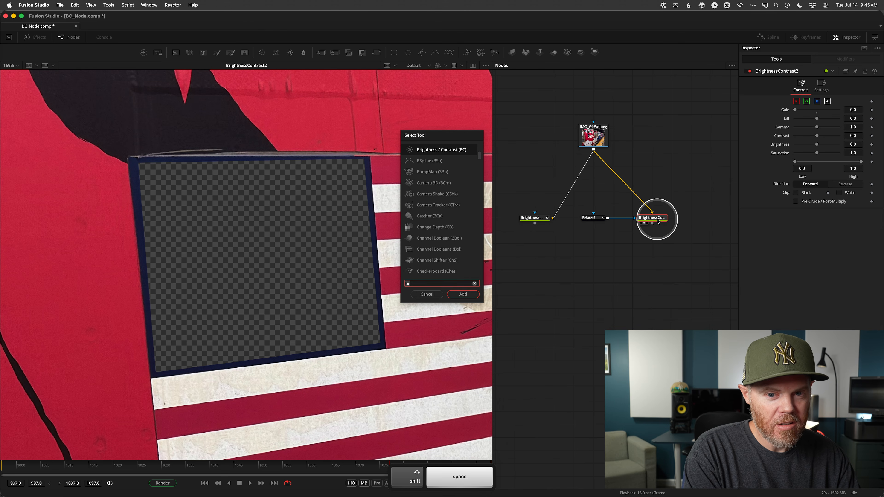
{"action": "type", "text": "clean"}
{"action": "key", "text": "Down"}
{"action": "key", "text": "Return"}
{"action": "left_click_drag", "start_coordinate": [651, 230], "coordinate": [651, 257]}
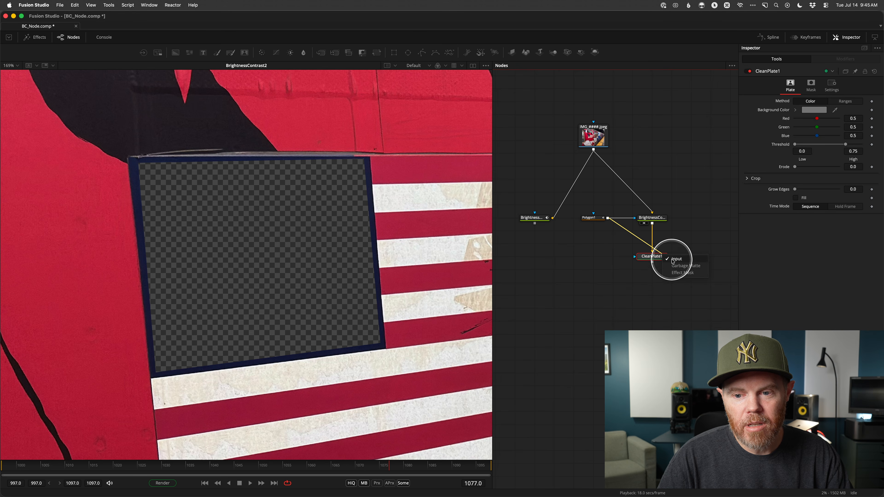
Step: Connect the star-field polygon as the Clean Plate's garbage matte, display the node and enable Fill
{"action": "left_click", "coordinate": [674, 266]}
{"action": "left_click_drag", "start_coordinate": [647, 257], "coordinate": [401, 292]}
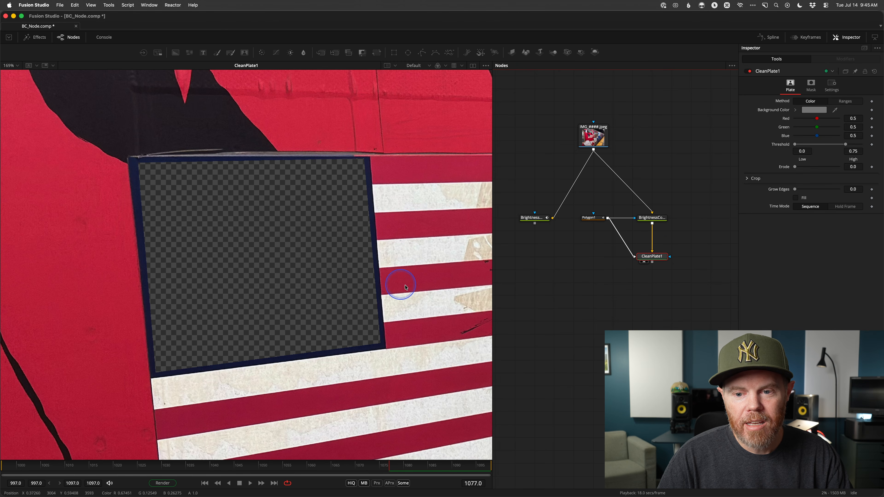
{"action": "left_click", "coordinate": [796, 197]}
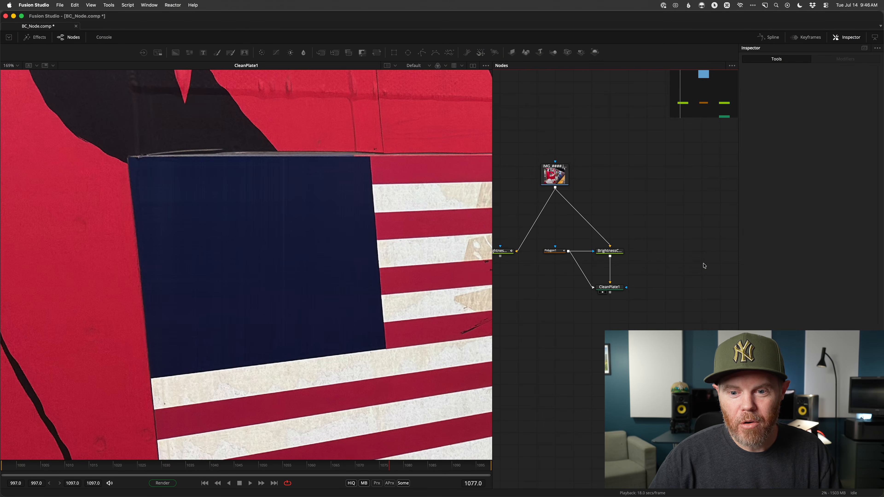
Step: Add a third Brightness/Contrast node fed by the image loader, with alpha enabled and gain set to 0.0
{"action": "key", "text": "shift+space"}
{"action": "type", "text": "br"}
{"action": "key", "text": "Up"}
{"action": "key", "text": "Return"}
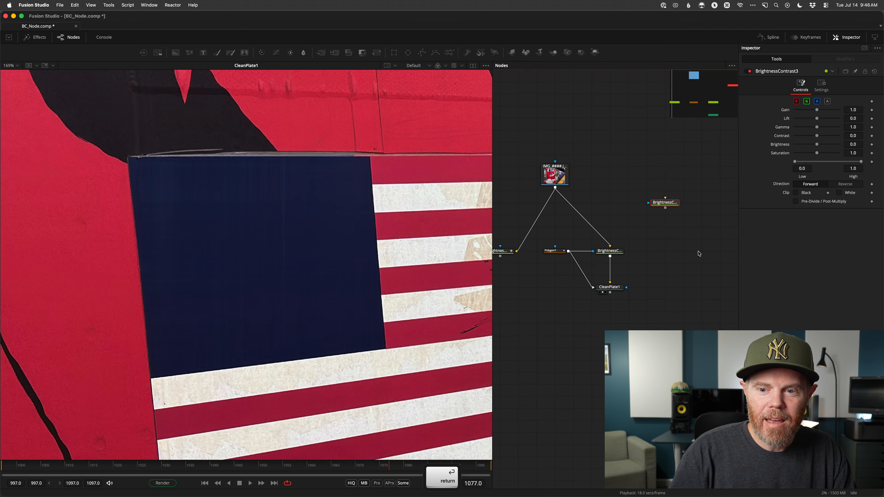
{"action": "left_click_drag", "start_coordinate": [657, 203], "coordinate": [691, 255]}
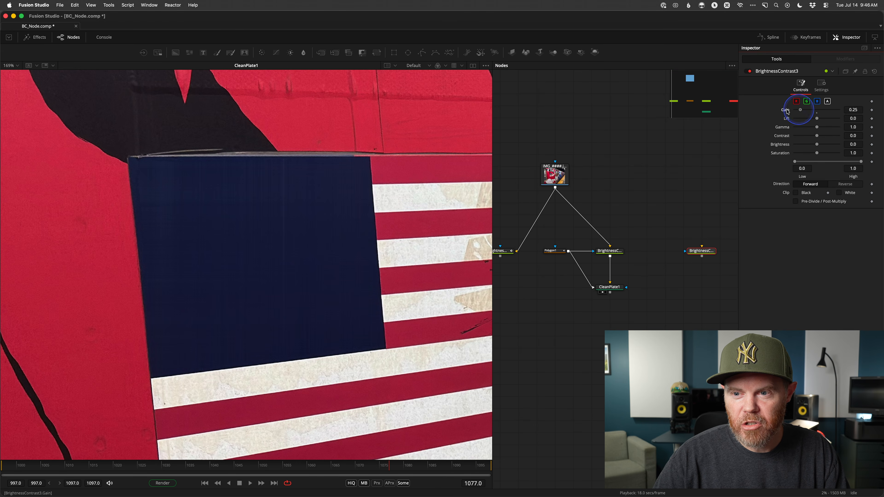
{"action": "left_click_drag", "start_coordinate": [555, 187], "coordinate": [691, 240]}
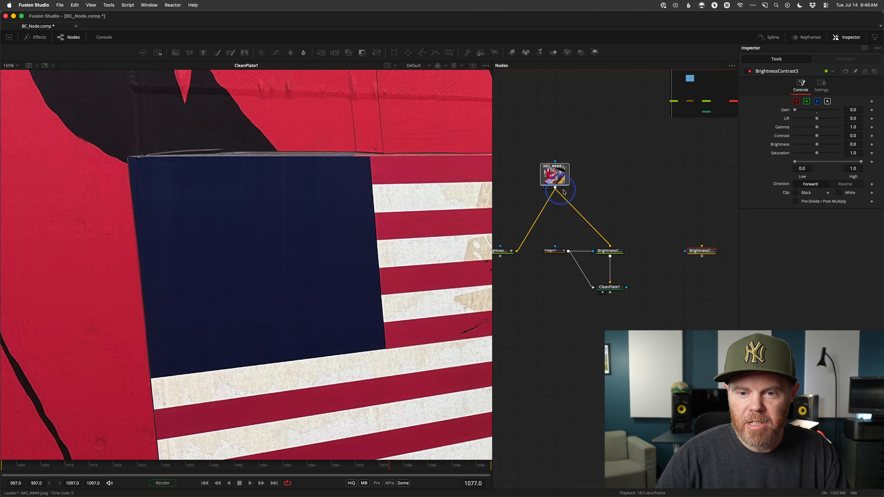
{"action": "left_click_drag", "start_coordinate": [560, 186], "coordinate": [700, 251]}
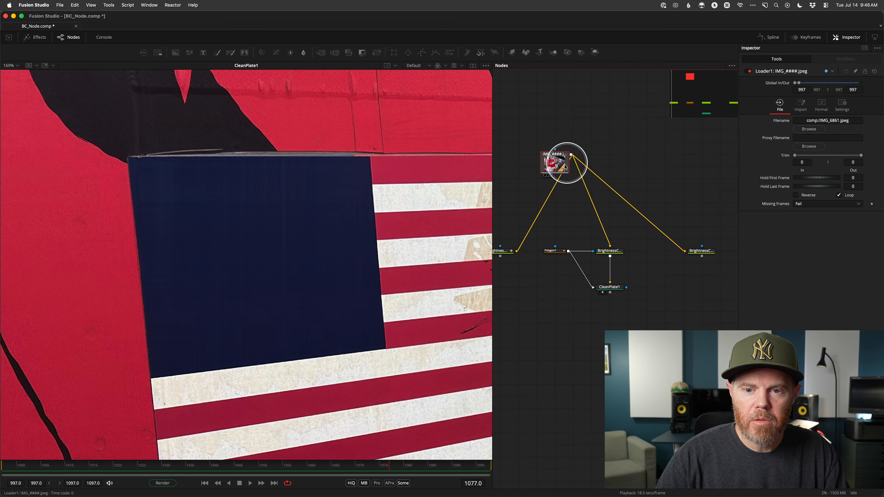
Step: Add a second Polygon node and draw a closed mask around the whole flag on the original image
{"action": "left_click_drag", "start_coordinate": [567, 163], "coordinate": [291, 215]}
{"action": "scroll", "coordinate": [312, 270], "scroll_direction": "down", "scroll_amount": 5}
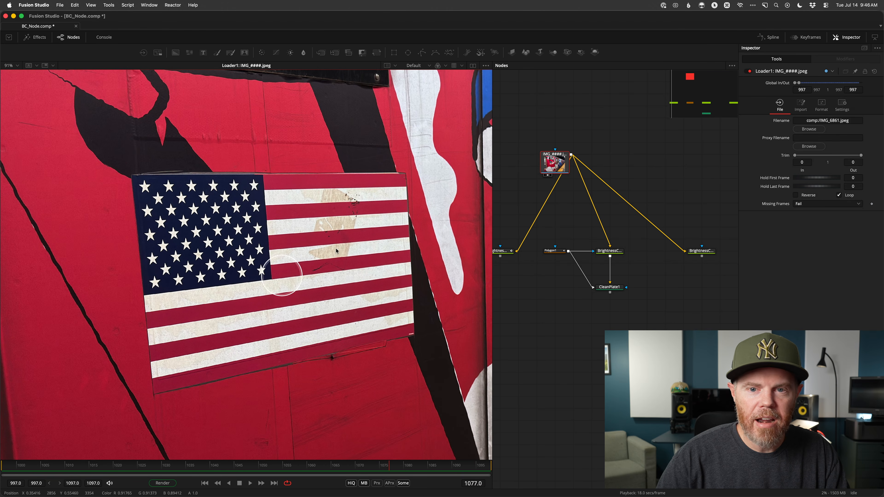
{"action": "left_click_drag", "start_coordinate": [545, 127], "coordinate": [638, 249]}
{"action": "left_click_drag", "start_coordinate": [133, 177], "coordinate": [261, 177]}
{"action": "left_click", "coordinate": [413, 334]}
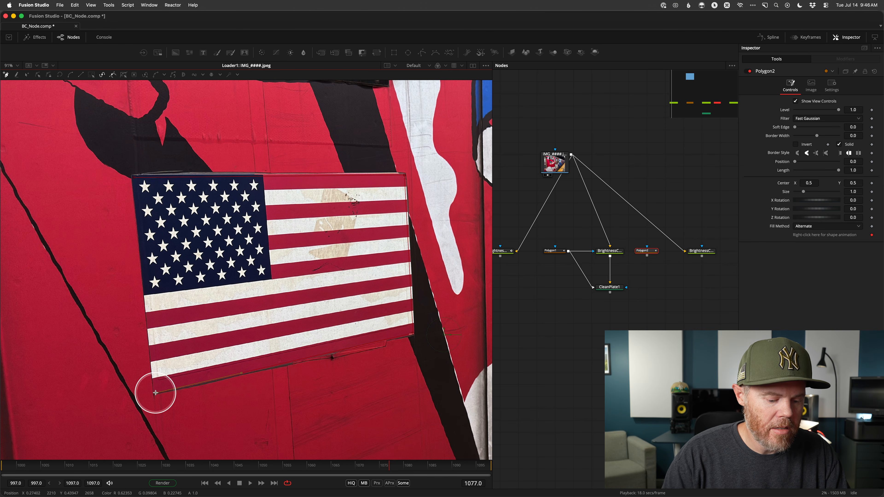
{"action": "key", "text": "shift+o"}
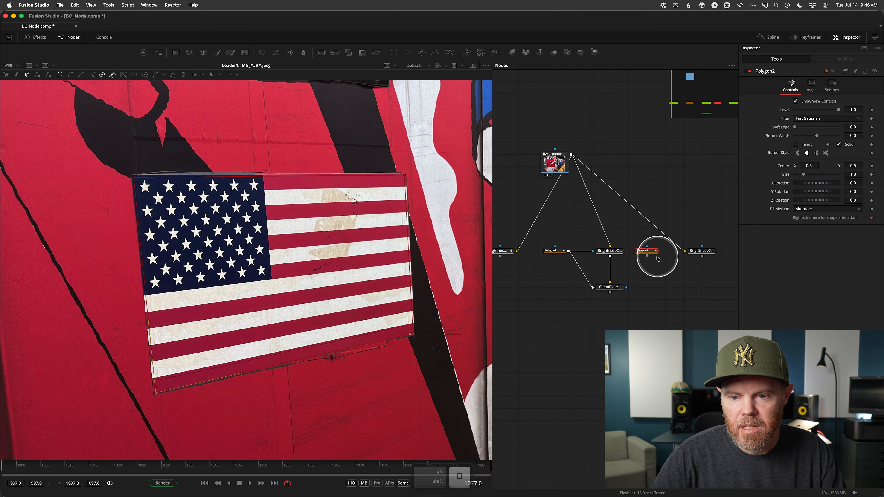
Step: Display the whole-flag polygon mask in the viewer and invert it
{"action": "key", "text": "1"}
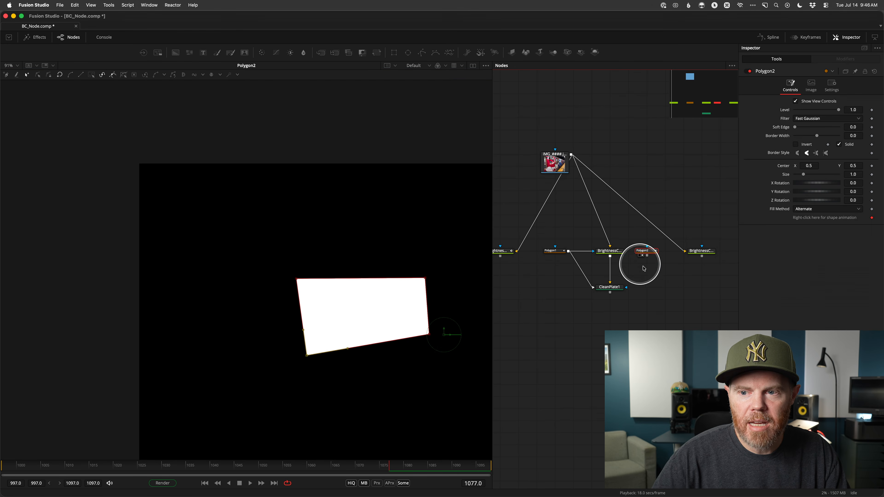
{"action": "left_click", "coordinate": [803, 144]}
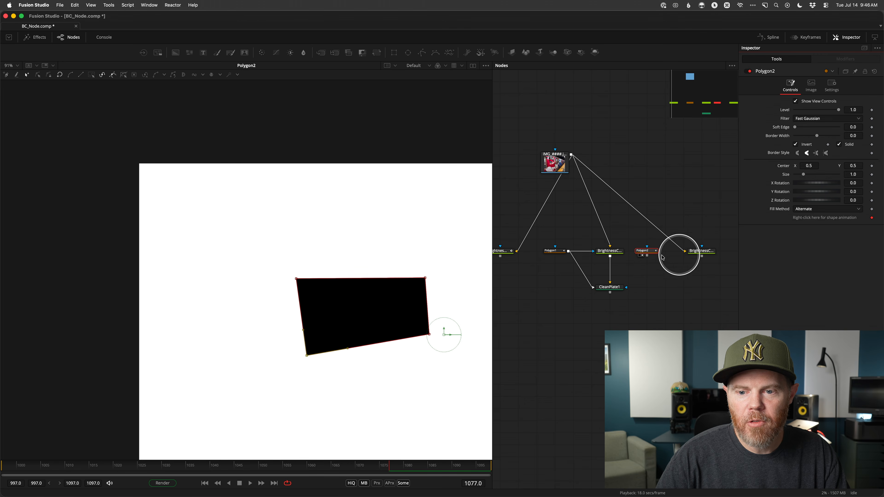
Step: Connect the inverted whole-flag polygon as the third Brightness/Contrast node's effect mask and display that node in the viewer
{"action": "left_click_drag", "start_coordinate": [646, 258], "coordinate": [719, 264]}
{"action": "left_click", "coordinate": [718, 264]}
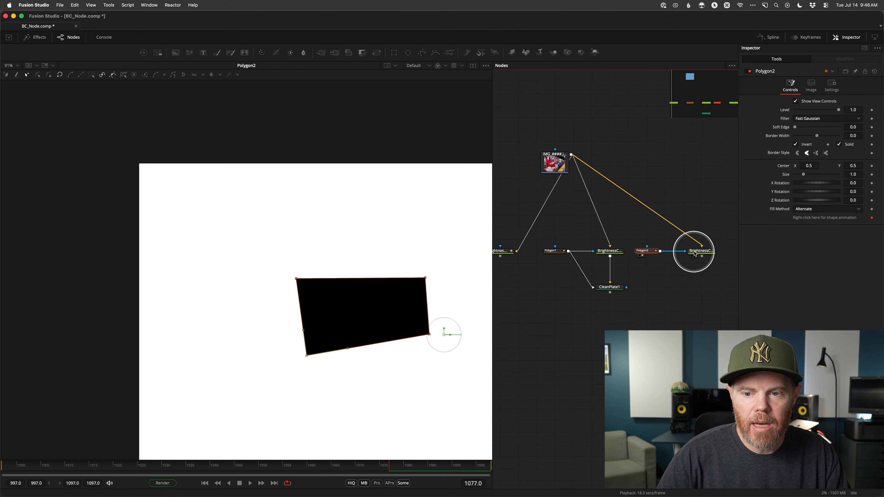
{"action": "left_click", "coordinate": [694, 256]}
{"action": "scroll", "coordinate": [294, 247], "scroll_direction": "down", "scroll_amount": 3}
Step: Compare the Invert option of the whole-flag polygon with that of the star-field polygon
{"action": "left_click", "coordinate": [651, 251]}
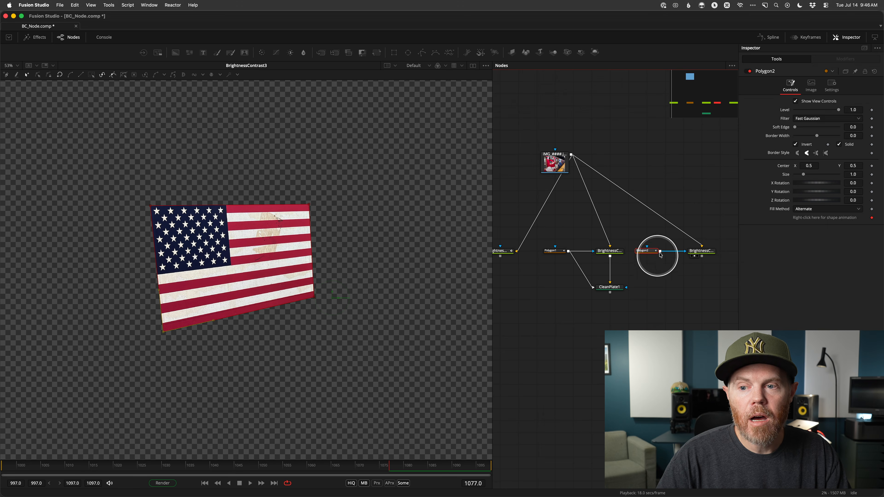
{"action": "left_click", "coordinate": [795, 144]}
{"action": "left_click", "coordinate": [556, 258]}
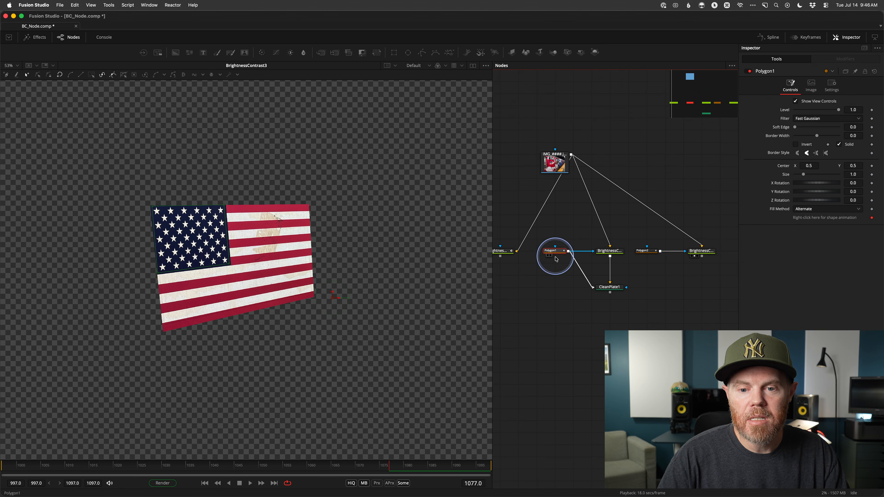
{"action": "left_click", "coordinate": [652, 251]}
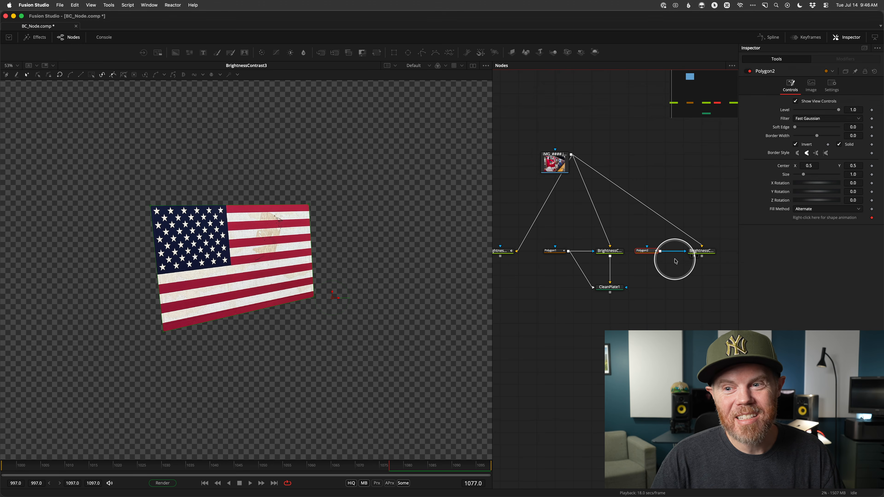
Step: Review the third Brightness/Contrast node's Apply Mask Inverted setting and its gain and channel controls
{"action": "left_click", "coordinate": [702, 250]}
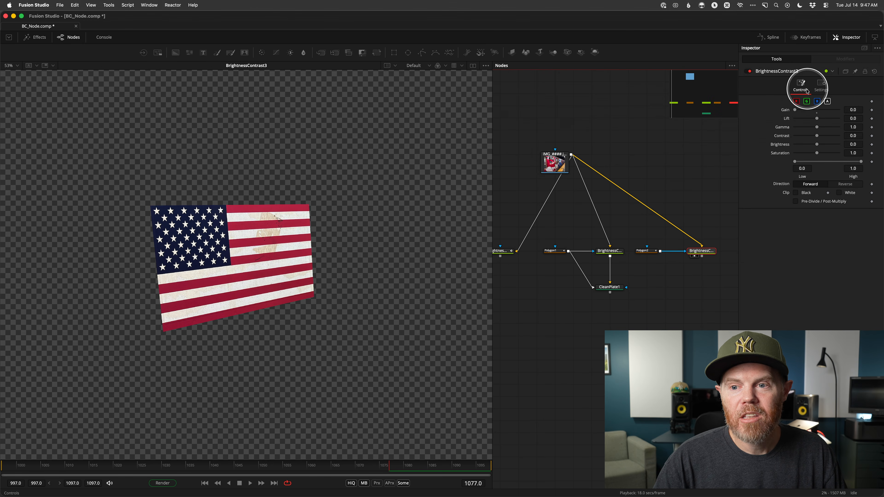
{"action": "left_click", "coordinate": [821, 87]}
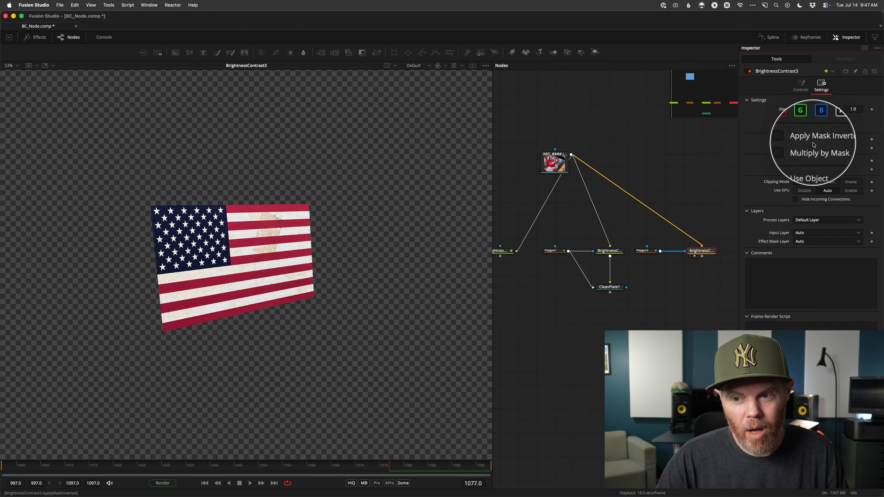
{"action": "left_click", "coordinate": [800, 88]}
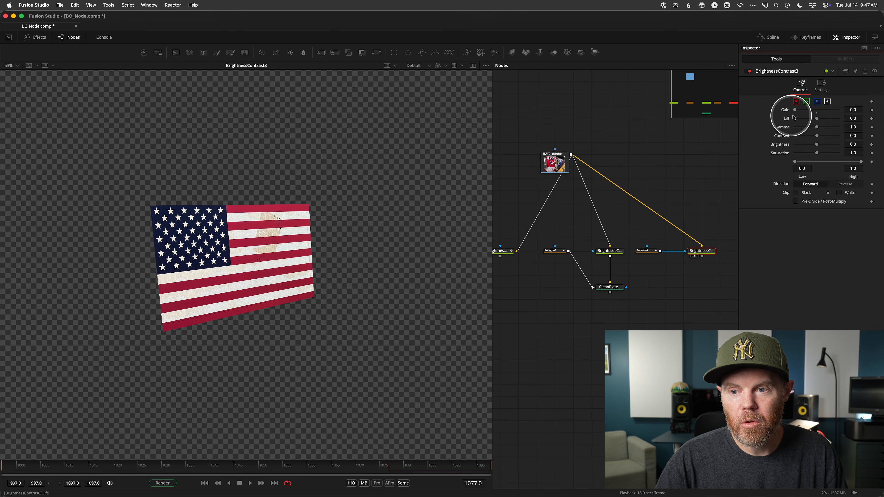